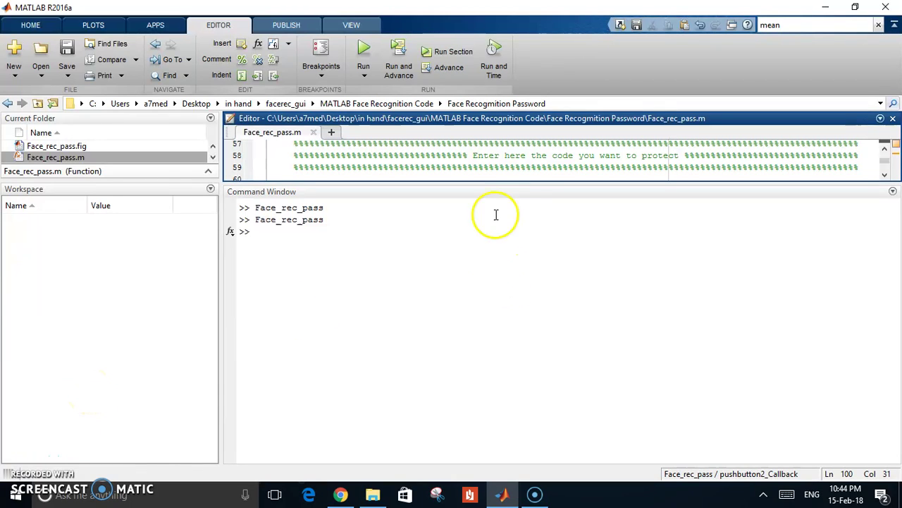
- Run the Face_rec_pass script to launch the face-recognition GUI and webcam preview
drag(524, 184, 524, 172)
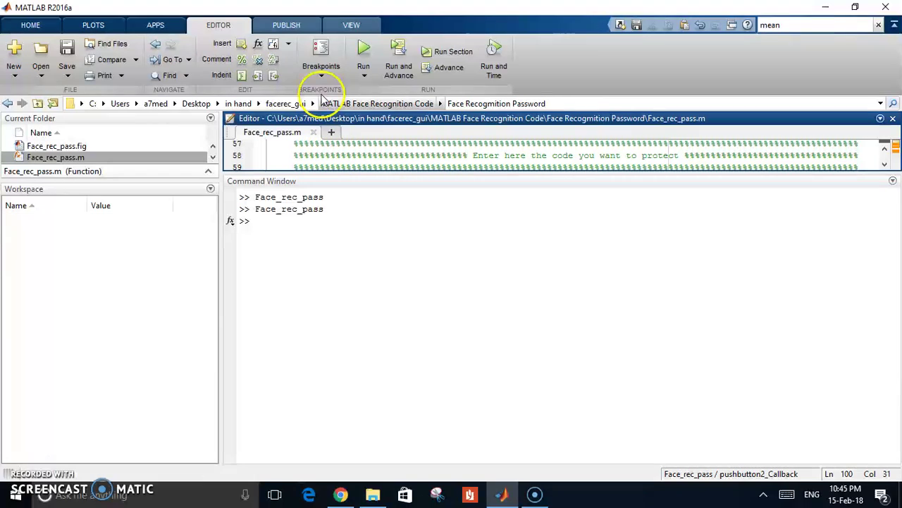
click(362, 46)
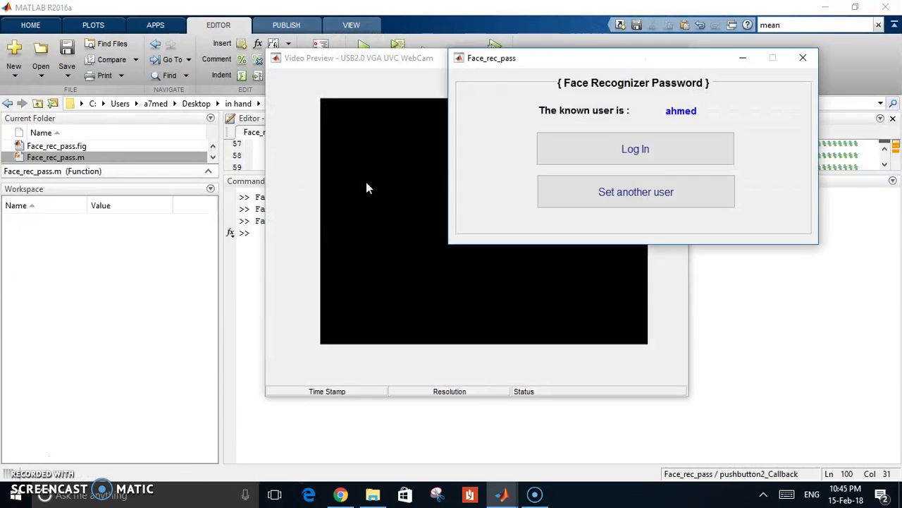
click(389, 167)
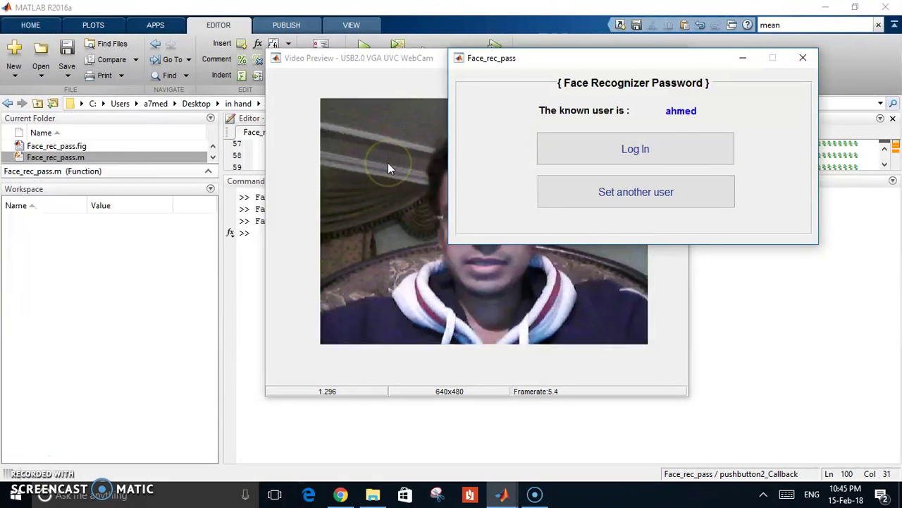
- Shift the Video Preview window left and bring the Face_rec_pass window to the front
drag(409, 113, 416, 61)
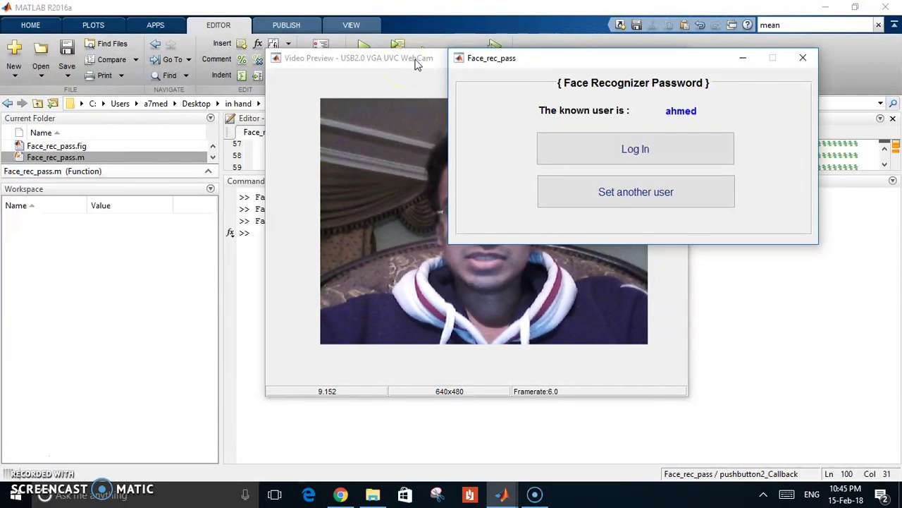
click(416, 65)
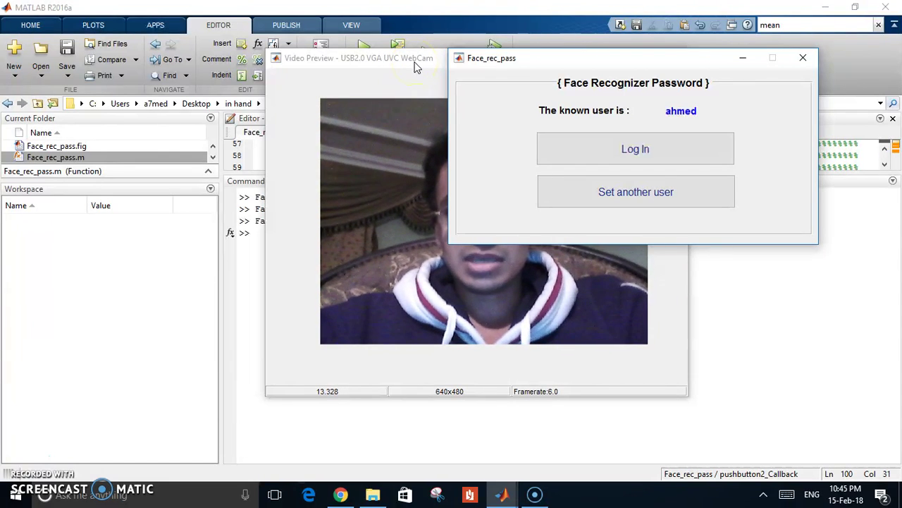
drag(416, 65, 195, 93)
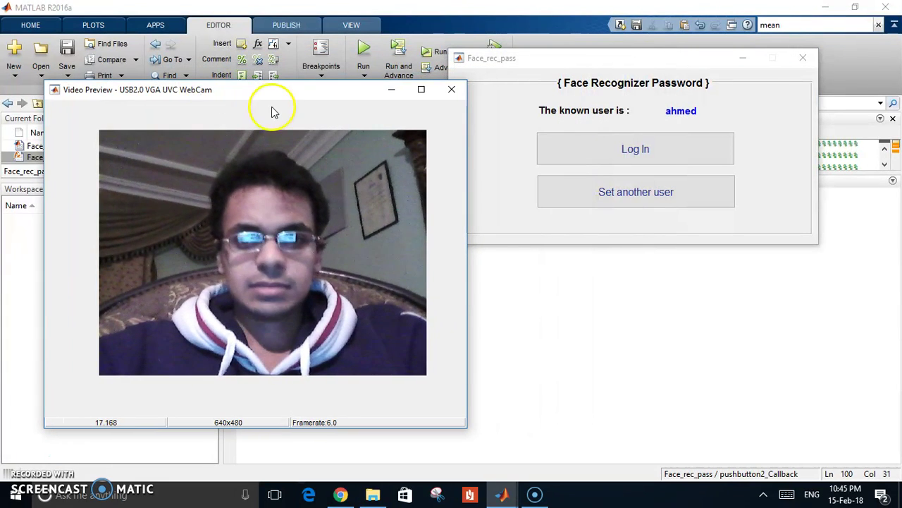
click(548, 61)
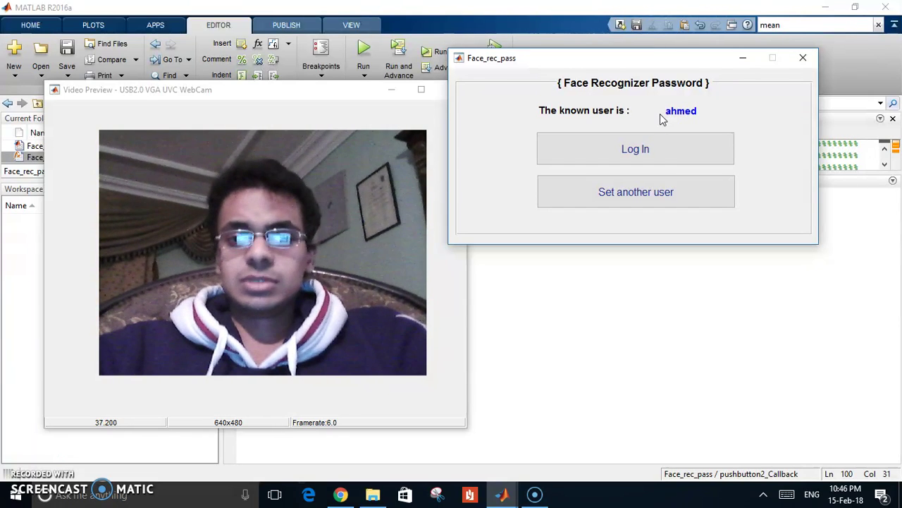
- Attempt a face login, let the network train to 1000 epochs, then close nntraintool
click(635, 149)
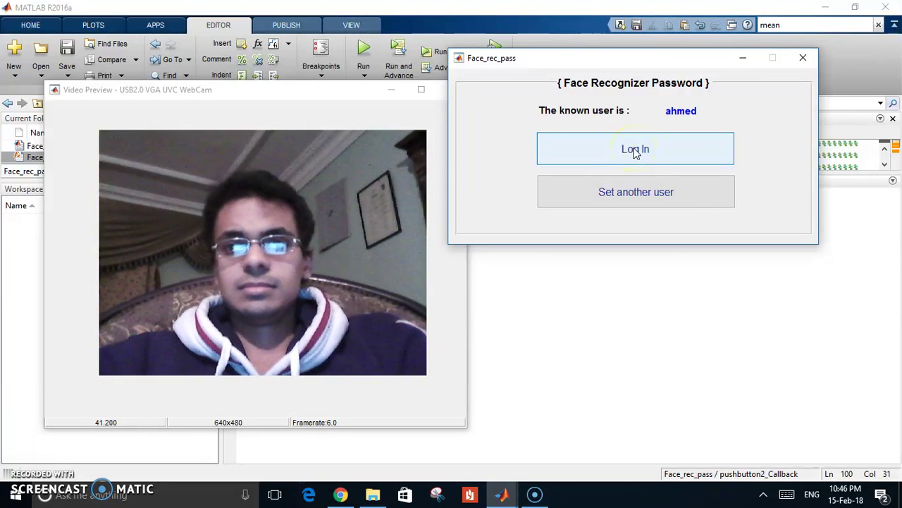
click(636, 151)
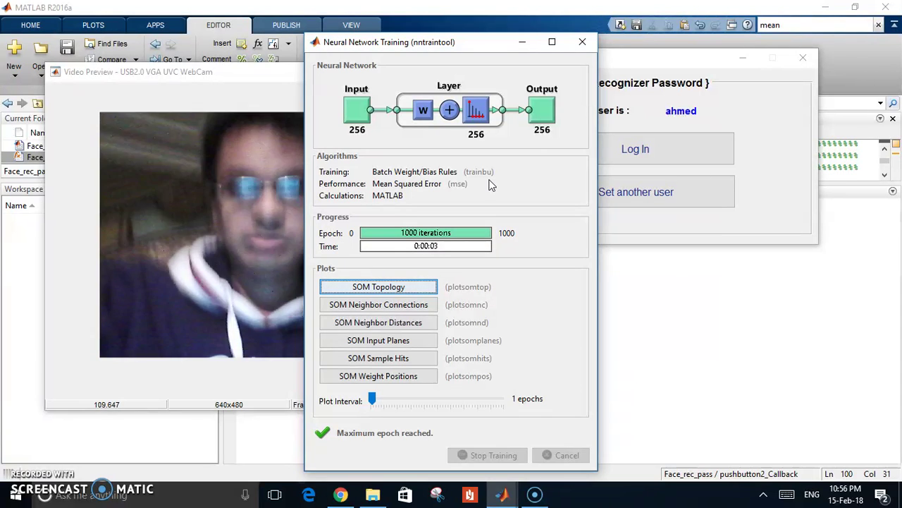
click(582, 42)
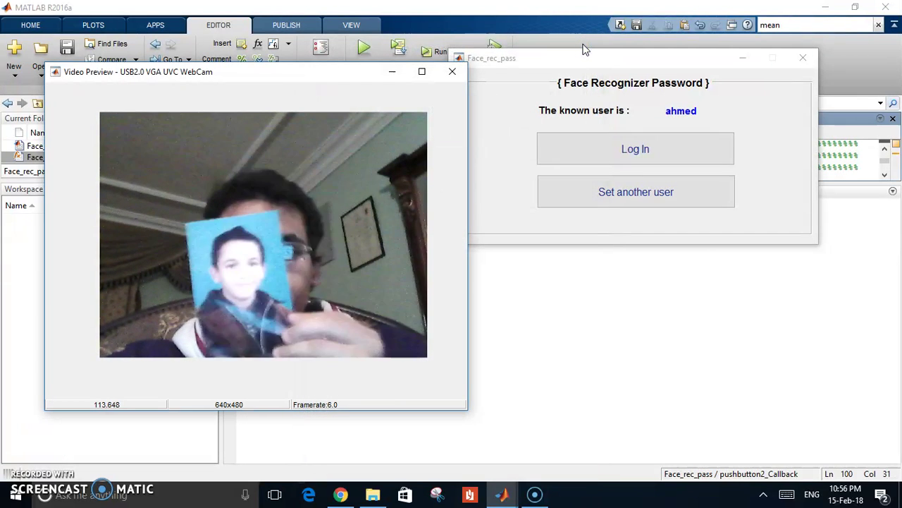
- Log in again until training hits 1000 iterations, then close the Neural Network Training window
click(635, 30)
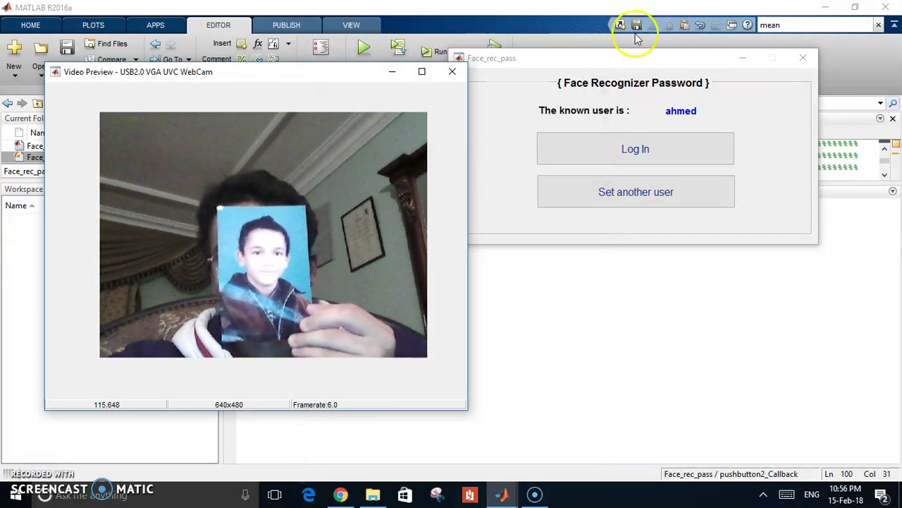
click(641, 149)
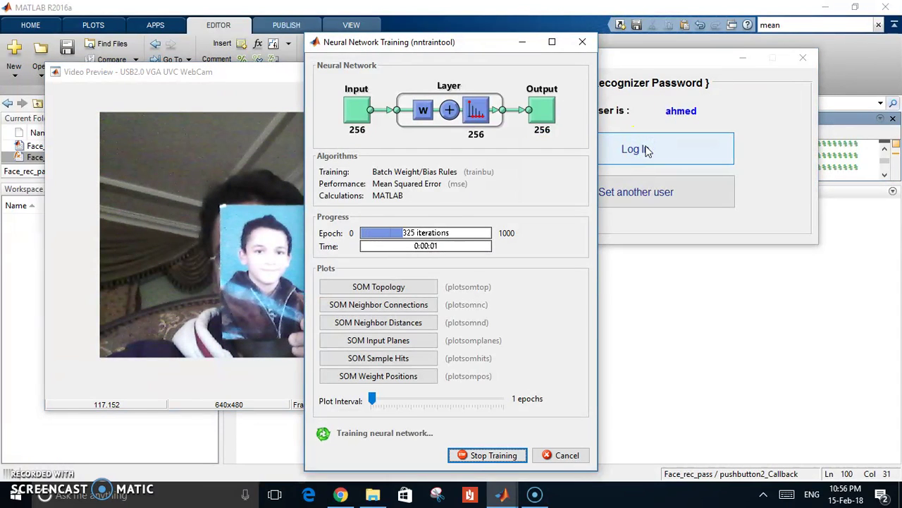
click(564, 204)
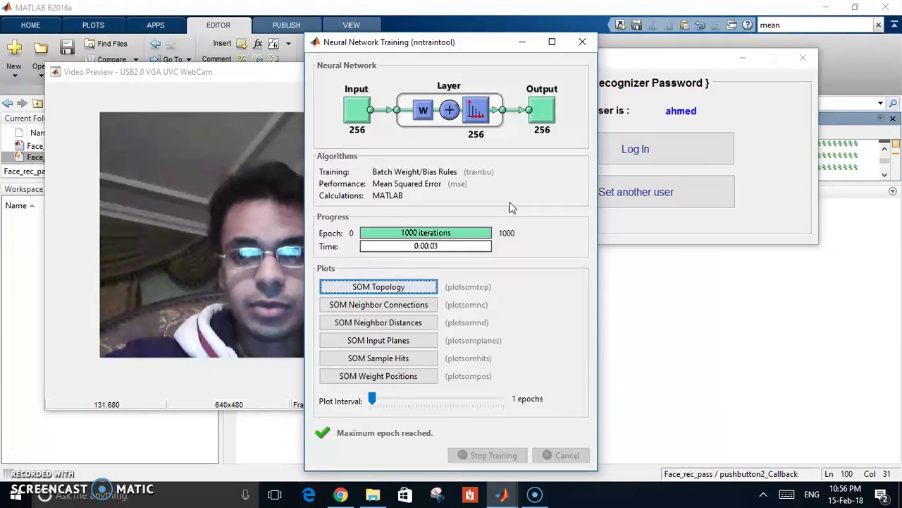
click(703, 85)
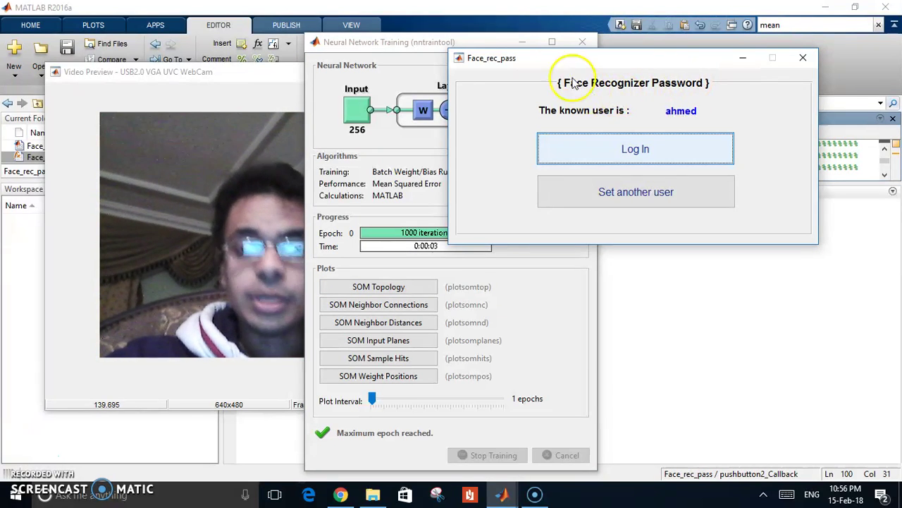
click(581, 43)
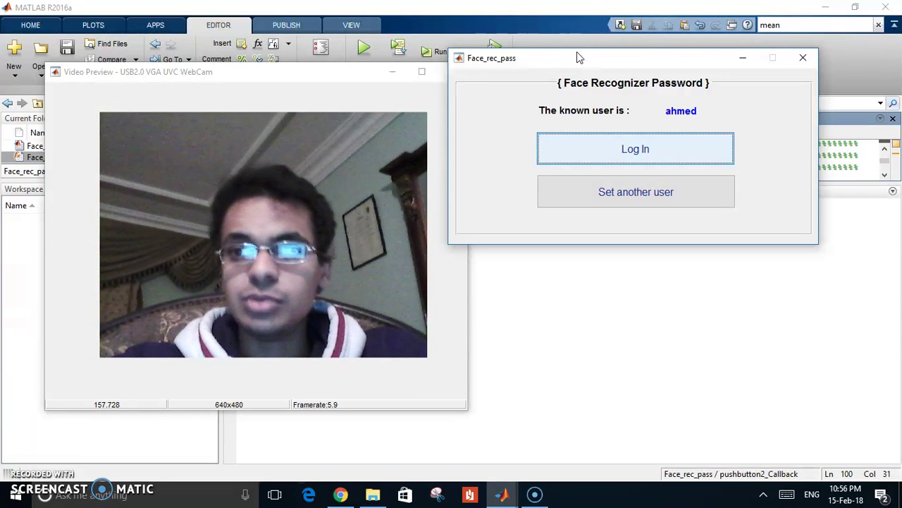
- Choose 'Set another user', let the network retrain, then close the training window
click(581, 67)
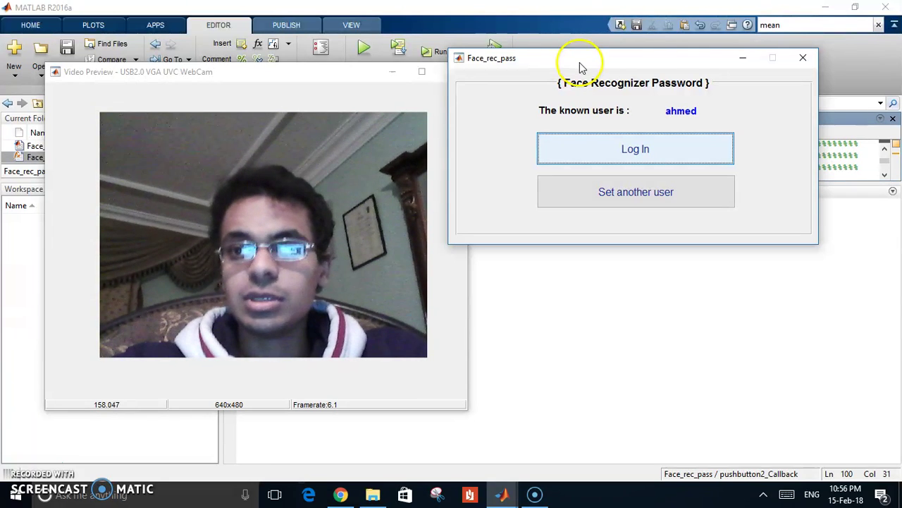
click(611, 198)
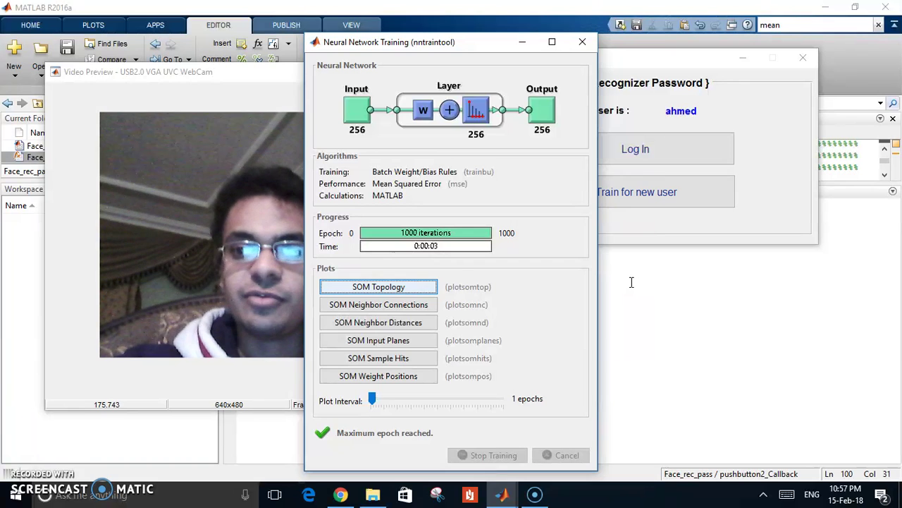
click(582, 44)
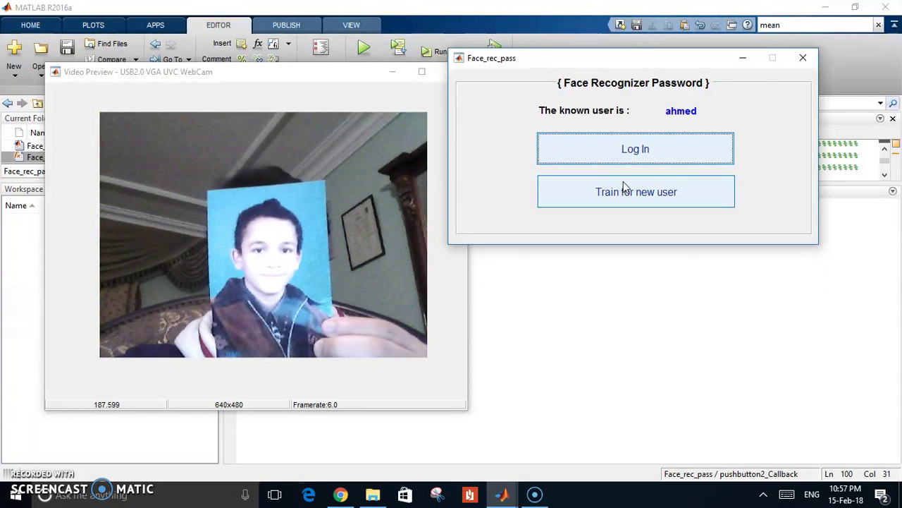
- Use 'Train for new user', enter the new user's name, and retrain until 'Done' appears
click(653, 202)
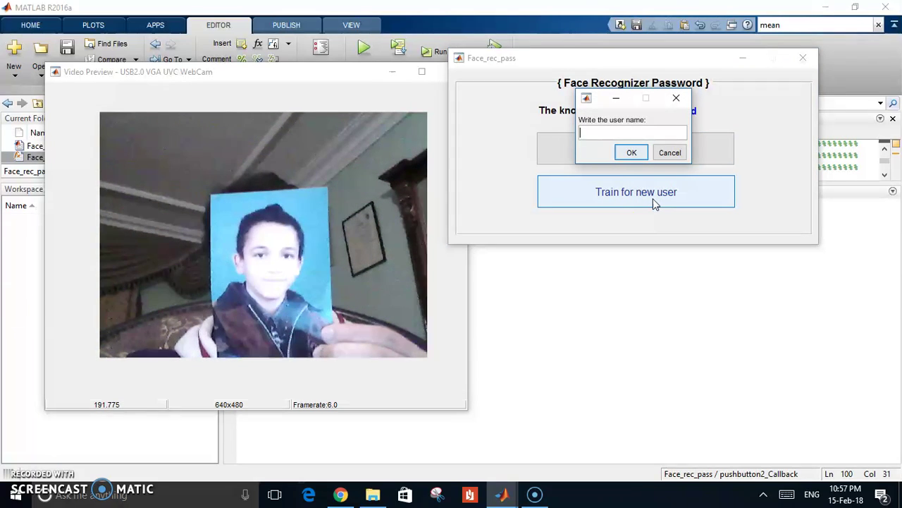
text(ja)
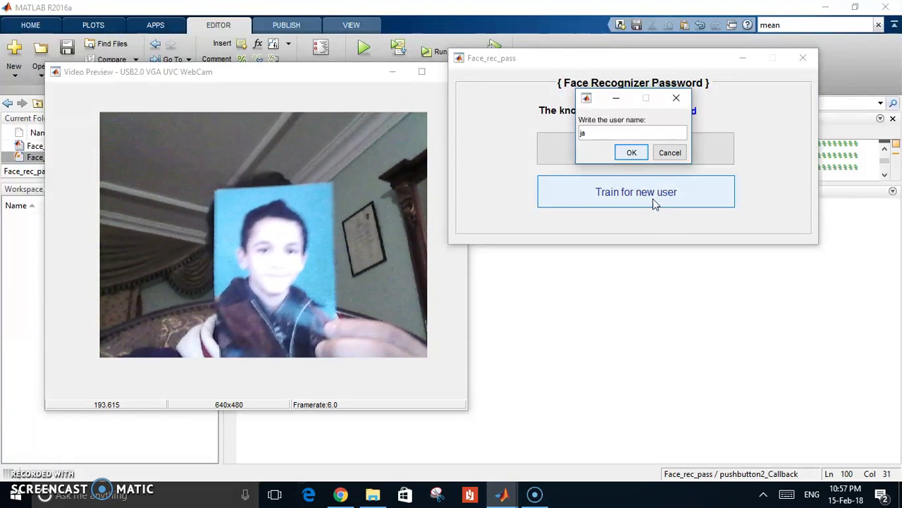
text(ck)
click(643, 190)
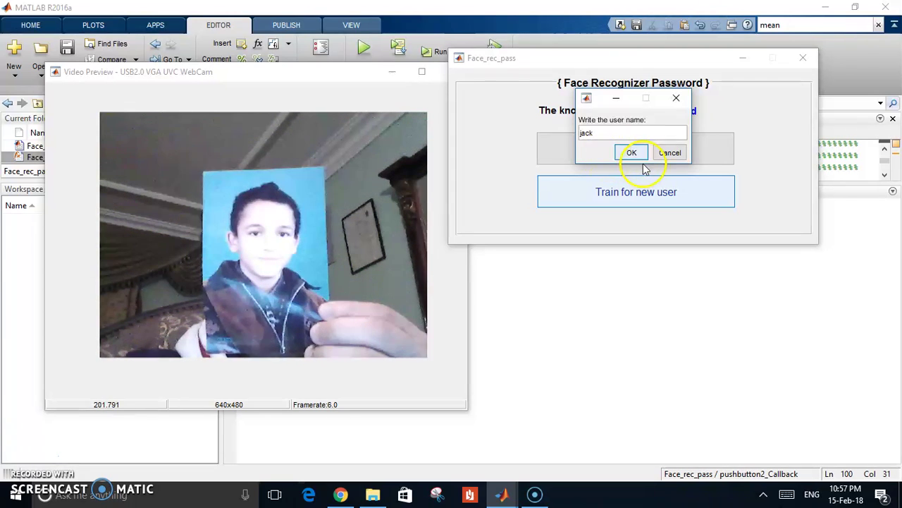
click(639, 156)
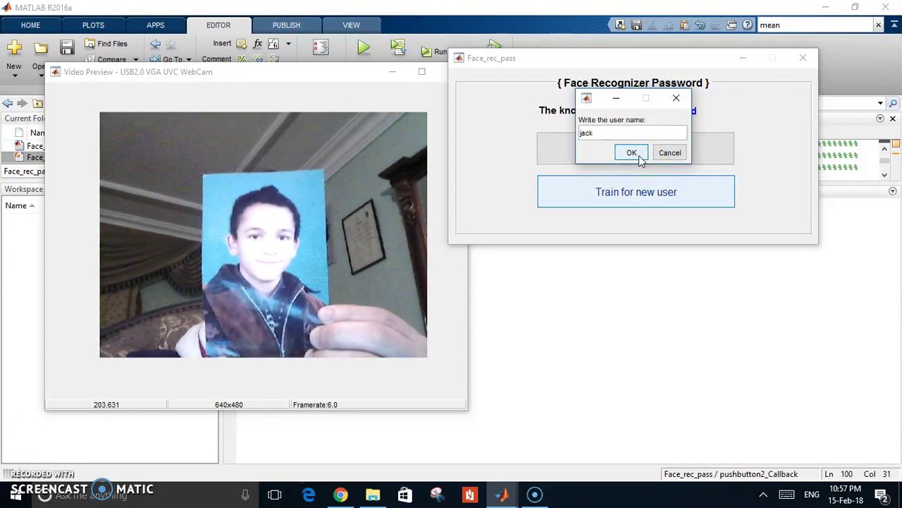
click(632, 153)
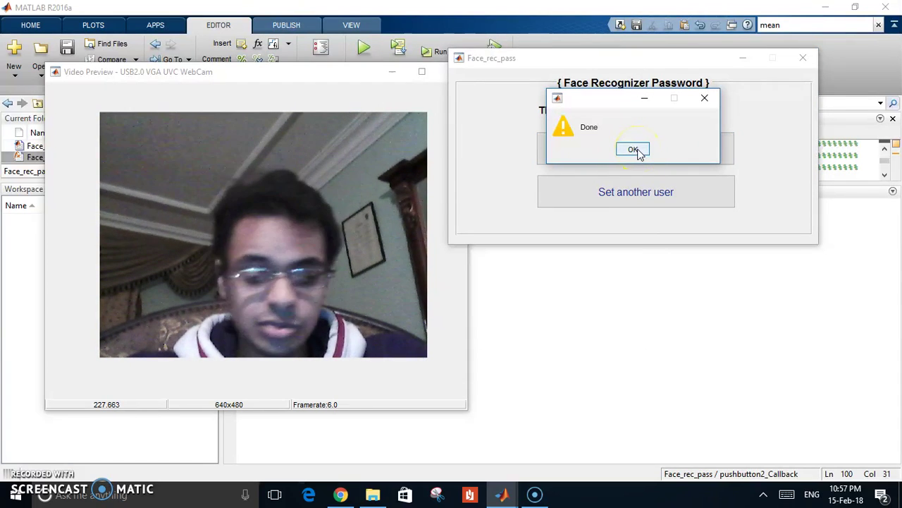
- Dismiss the Done notice and log in with the printed photo, training to 1000 iterations
click(638, 152)
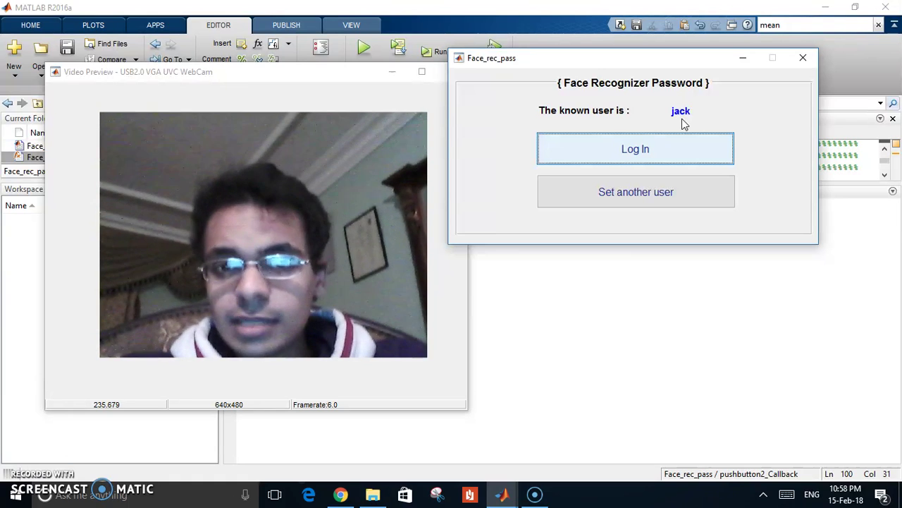
click(647, 131)
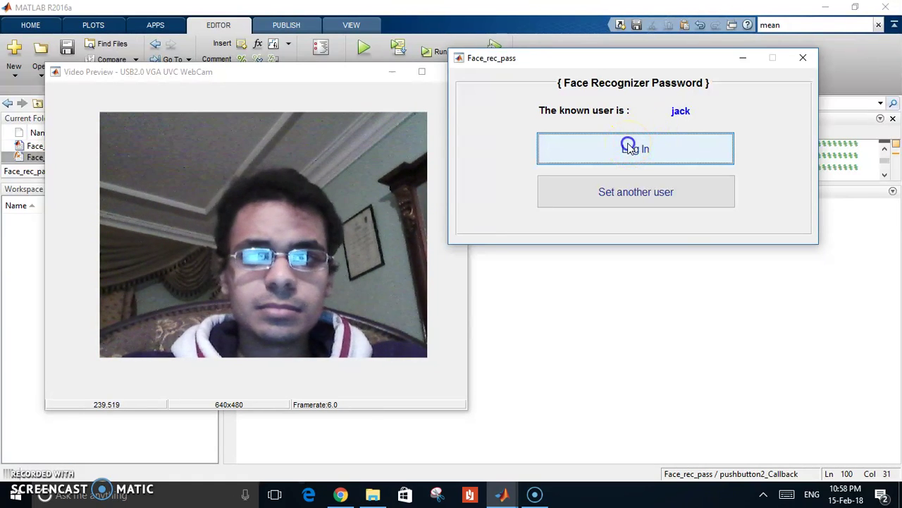
click(630, 147)
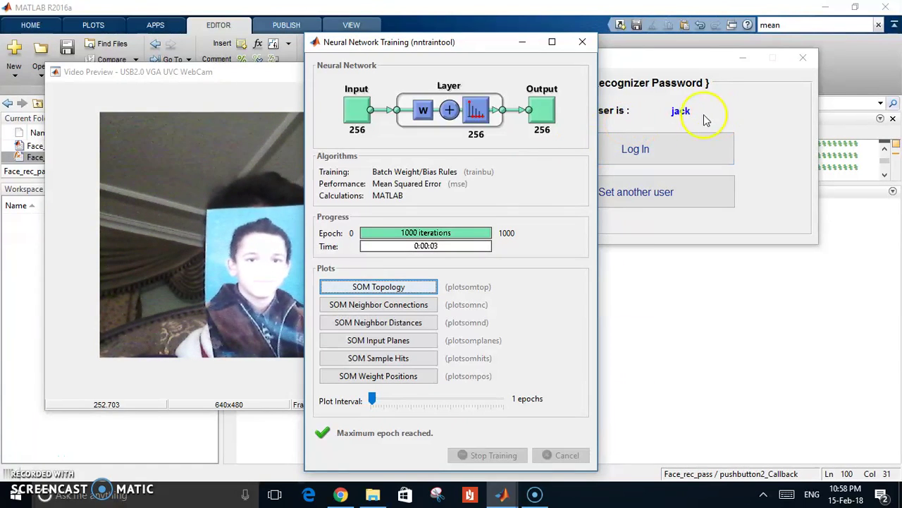
click(702, 150)
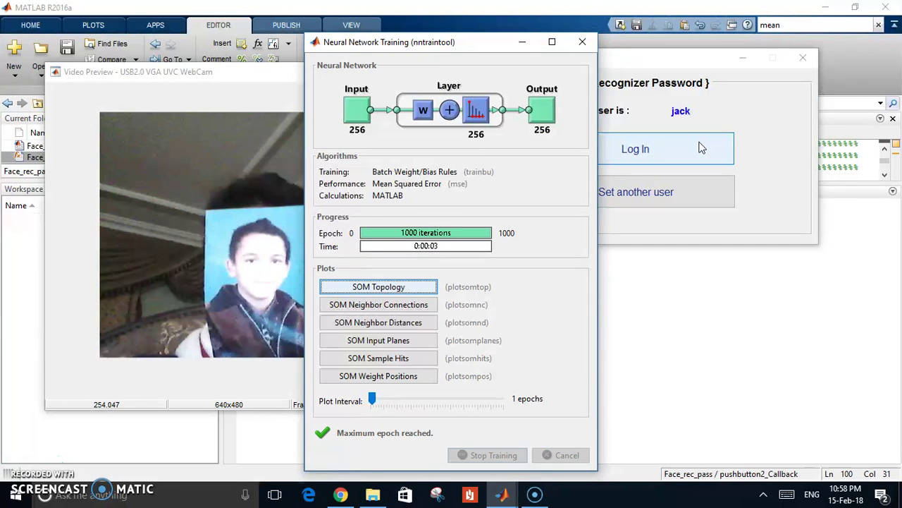
- Retry the face login to 1000 iterations, then close the nntraintool window
click(633, 206)
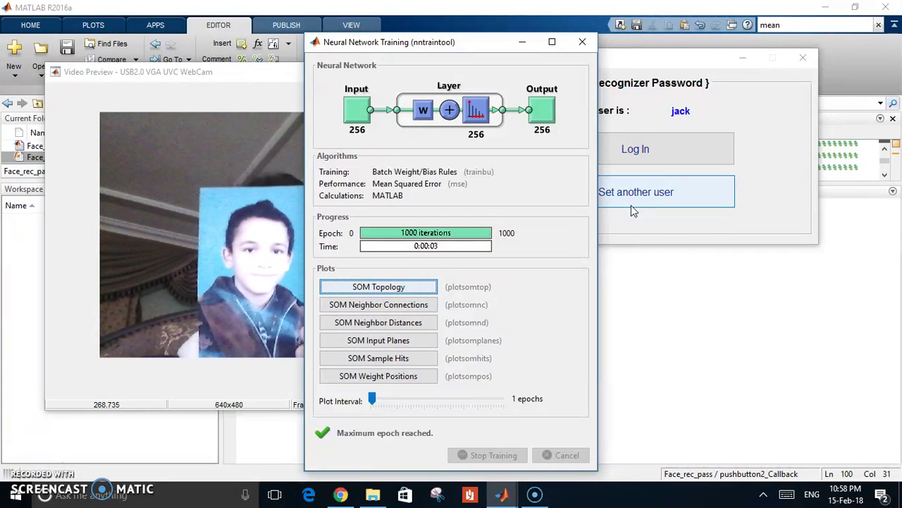
click(721, 161)
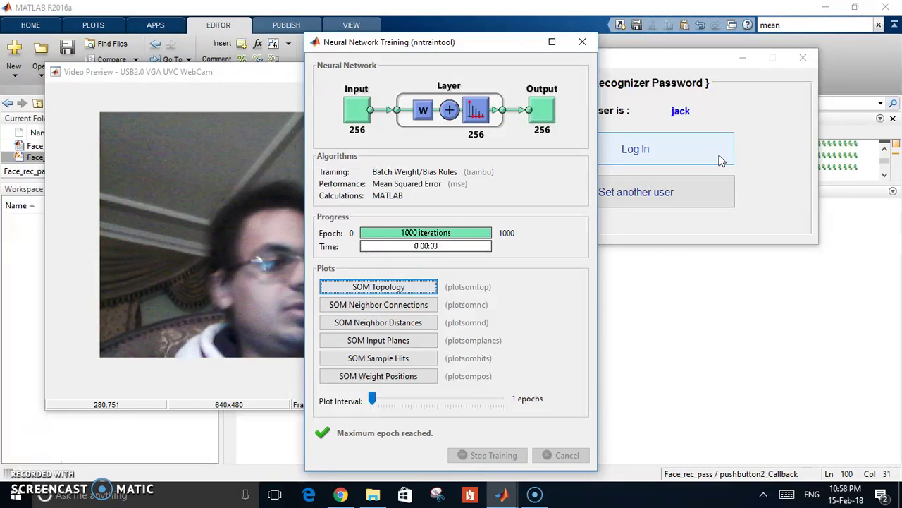
click(552, 170)
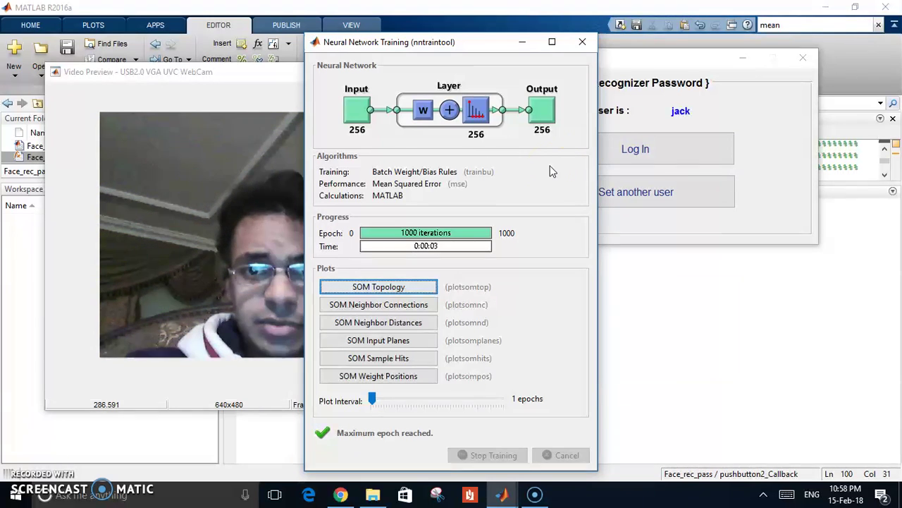
click(598, 214)
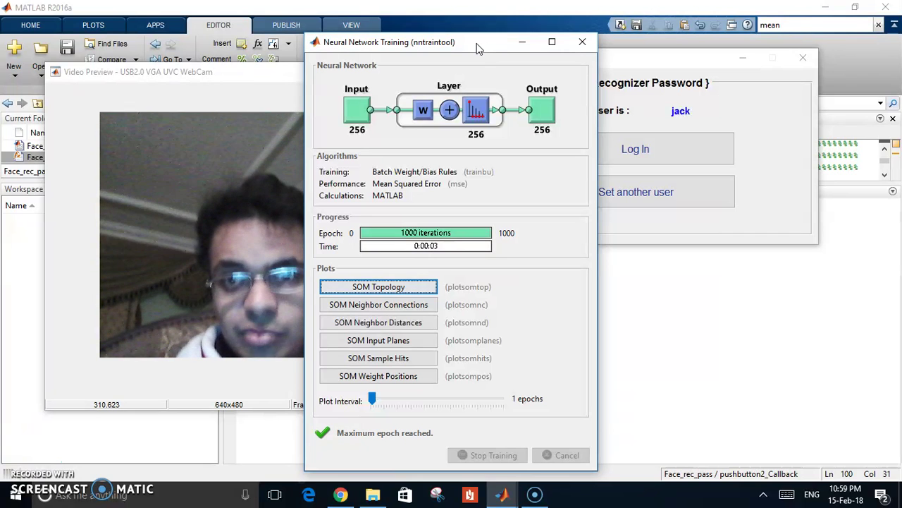
mouse_move(477, 48)
mouse_down()
mouse_move(451, 42)
mouse_move(477, 49)
mouse_up()
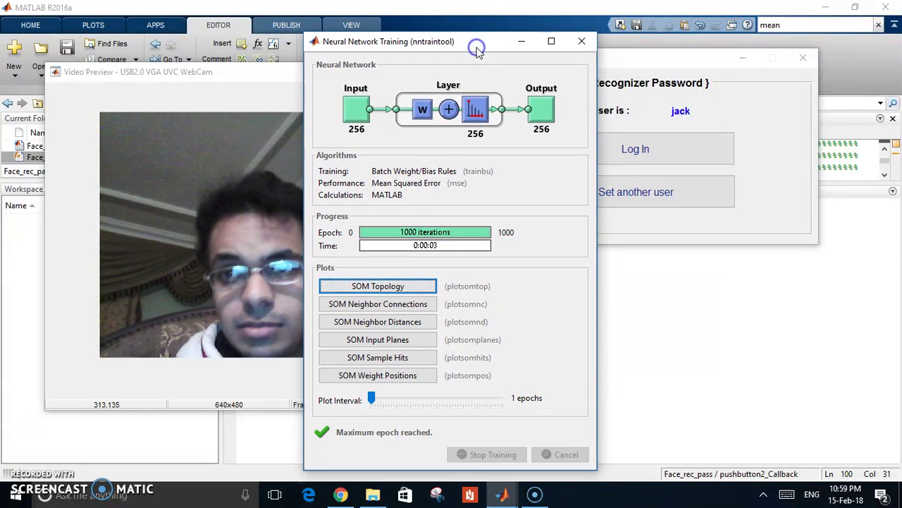
click(589, 46)
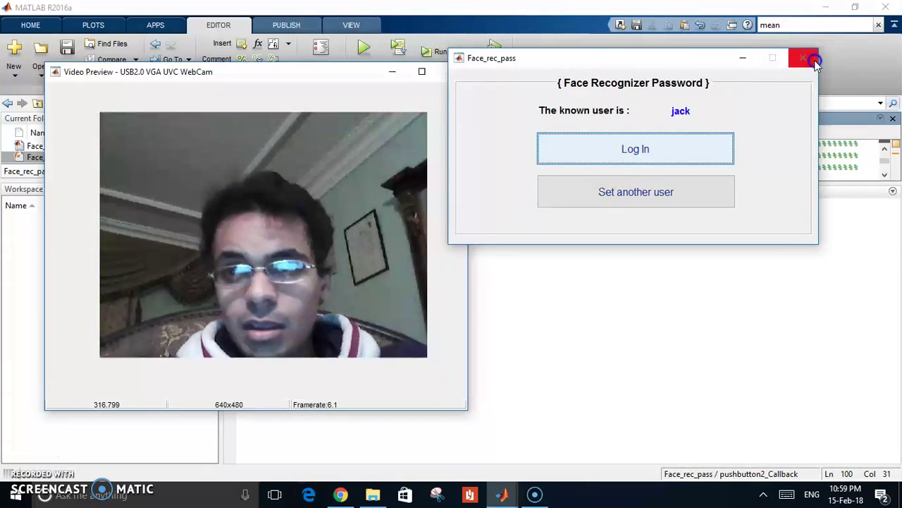
- Close the face app, enlarge the editor, and scroll to 'Enter here the code you want to protect'
click(815, 62)
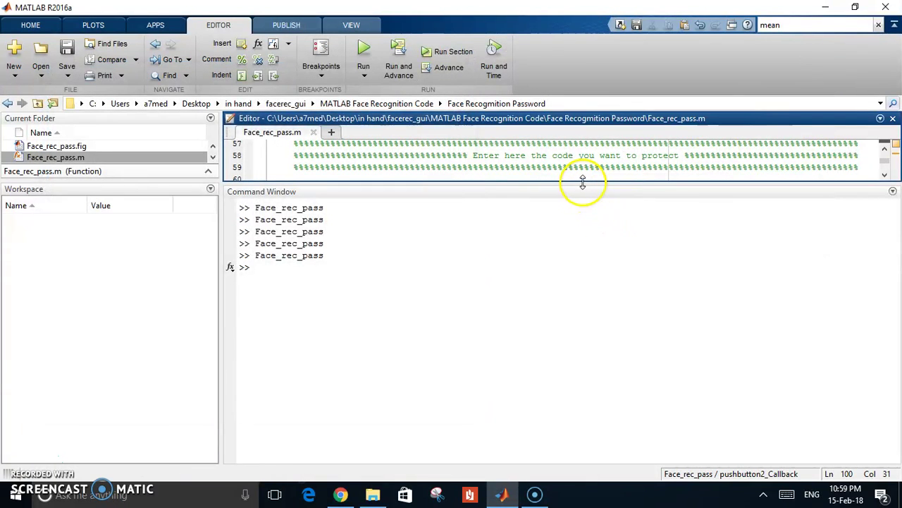
drag(583, 182, 582, 303)
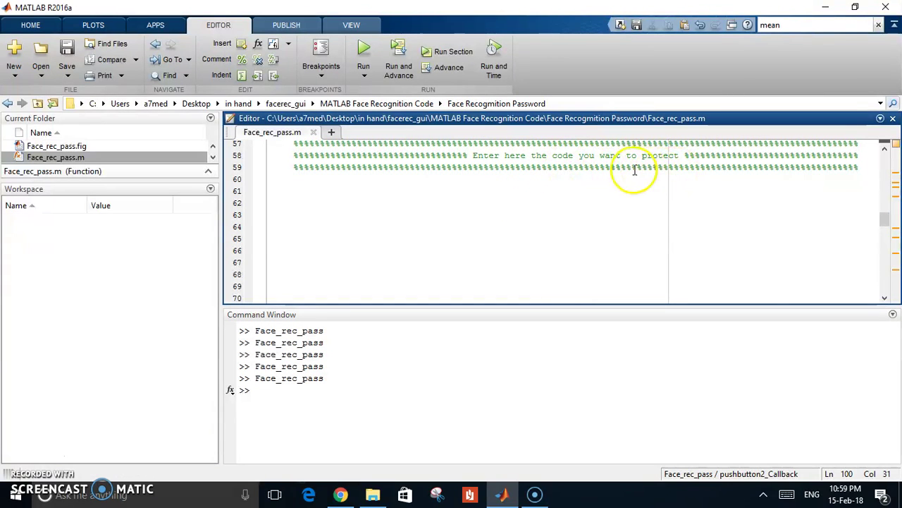
drag(885, 216, 884, 213)
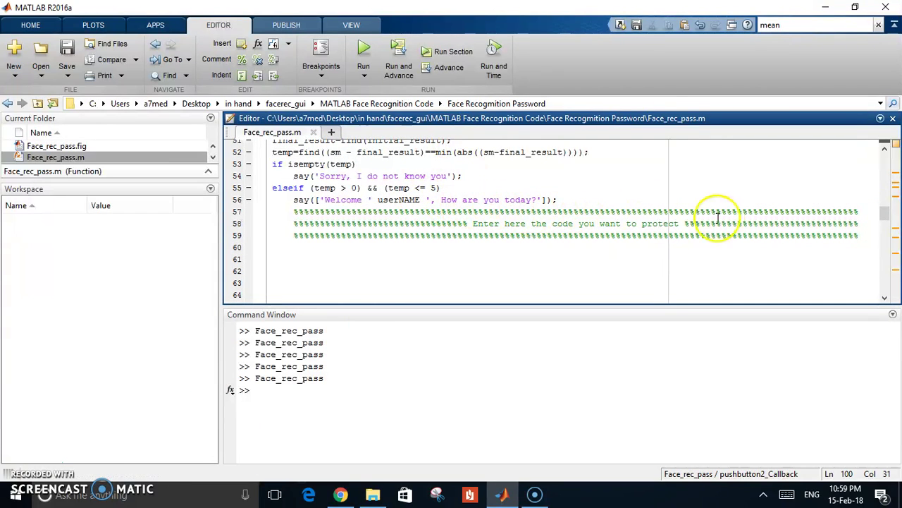
drag(883, 216, 884, 226)
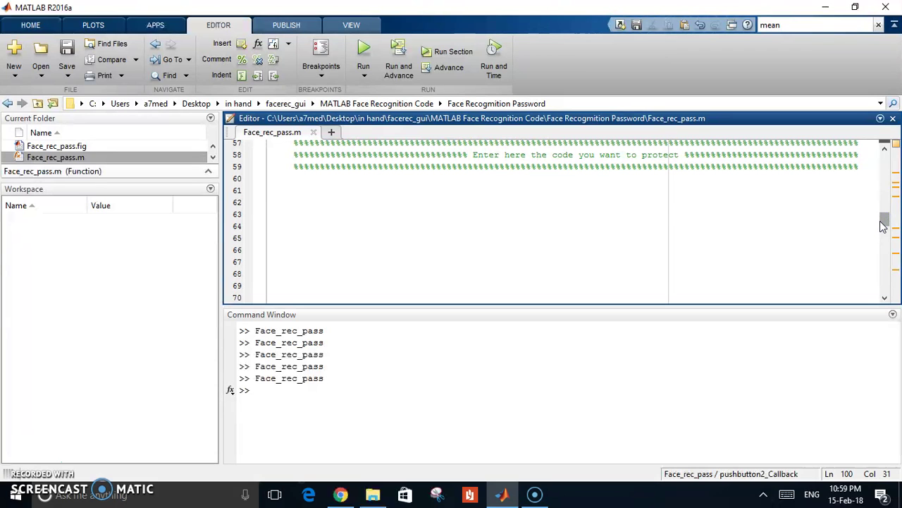
drag(883, 226, 884, 222)
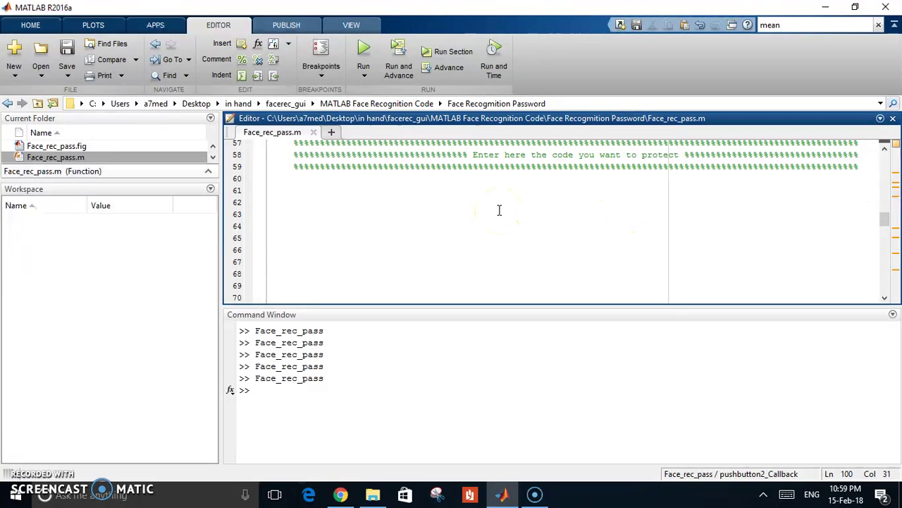